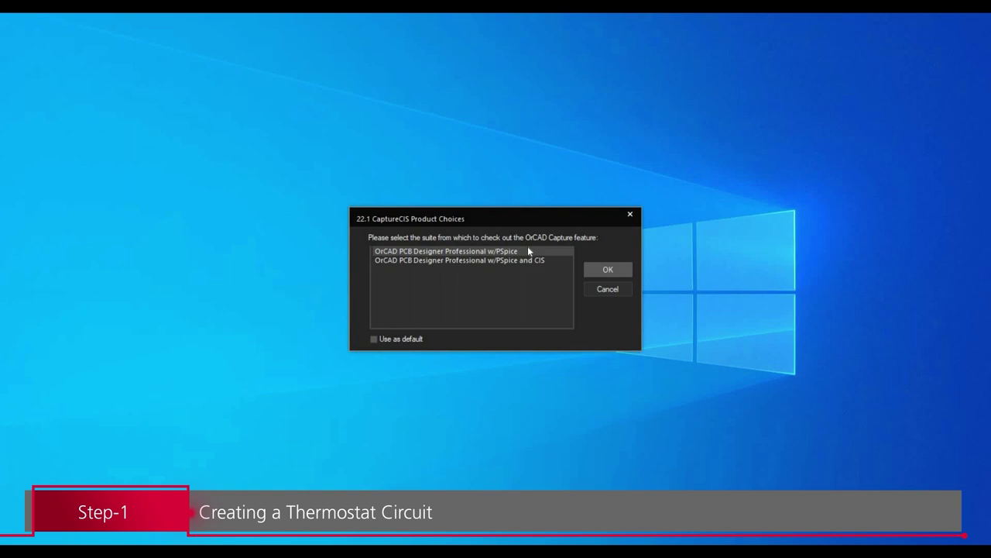
# Launch Capture CIS with the 'OrCAD PCB Designer Professional w/PSpice and CIS' suite
pyautogui.click(531, 261)
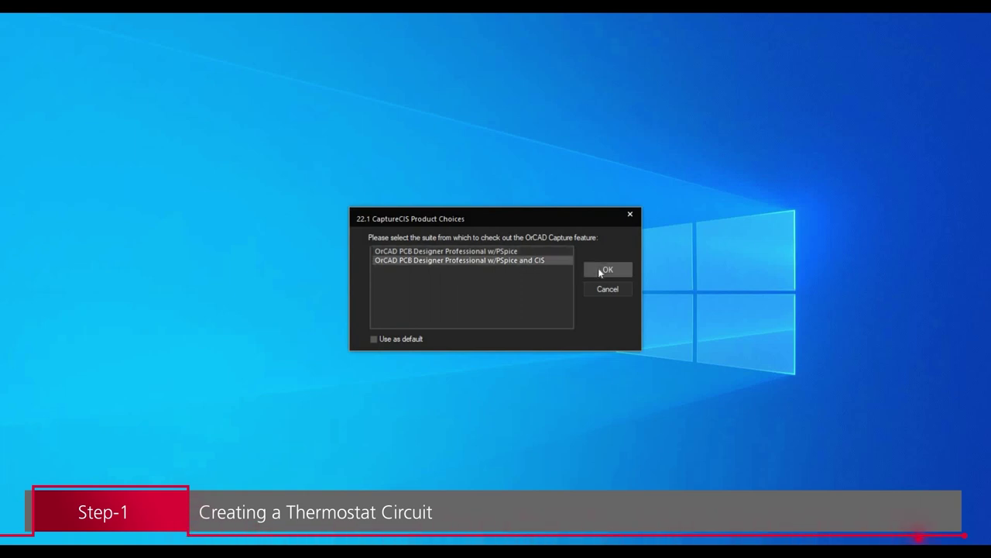
pyautogui.click(606, 270)
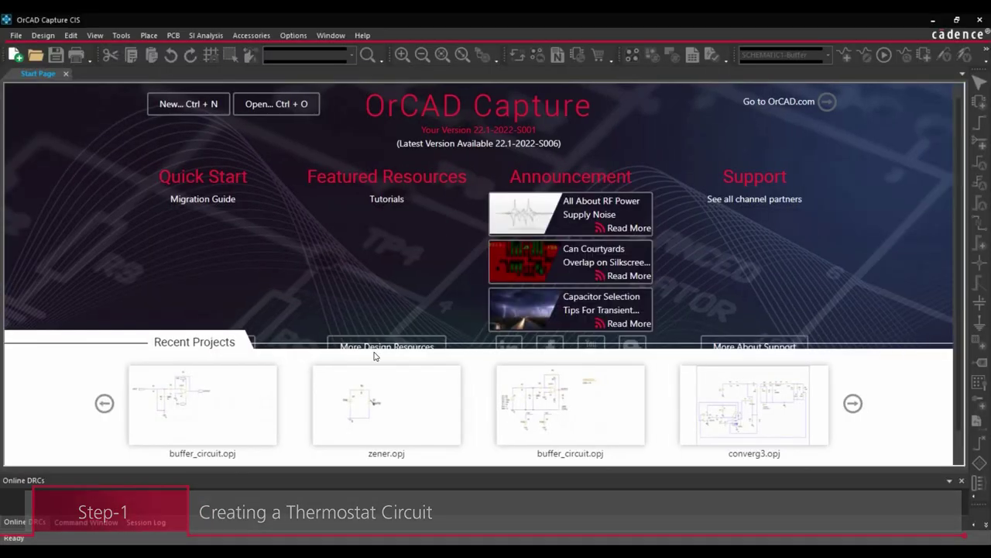
# Start a new project named temp_analysis, located in the Desktop\temp analysis folder
pyautogui.click(16, 35)
pyautogui.moveTo(26, 66)
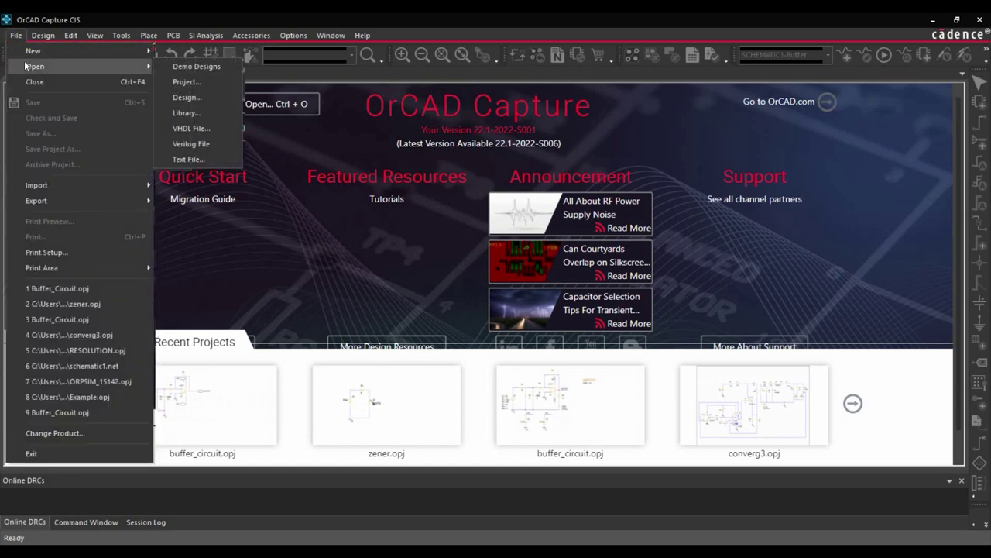
pyautogui.moveTo(120, 52)
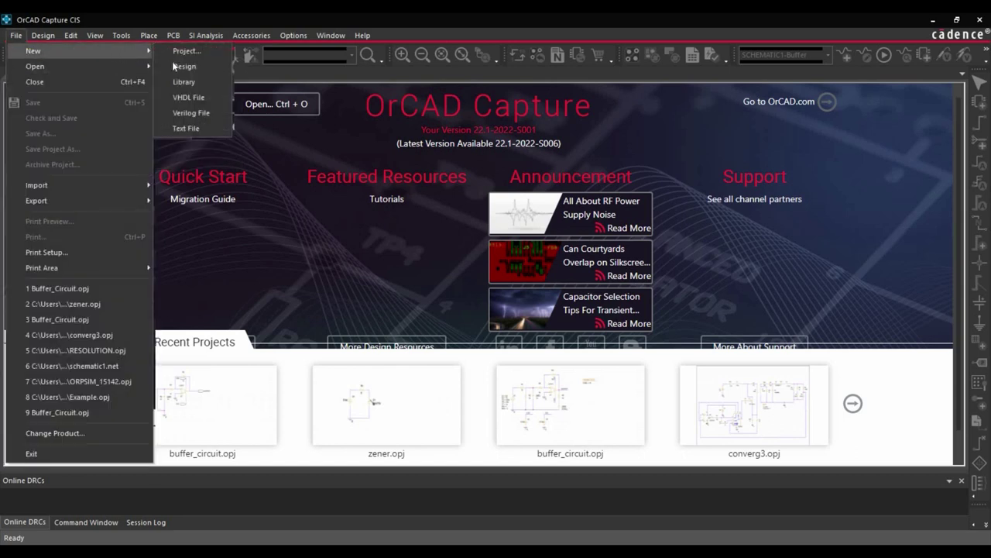
pyautogui.click(186, 52)
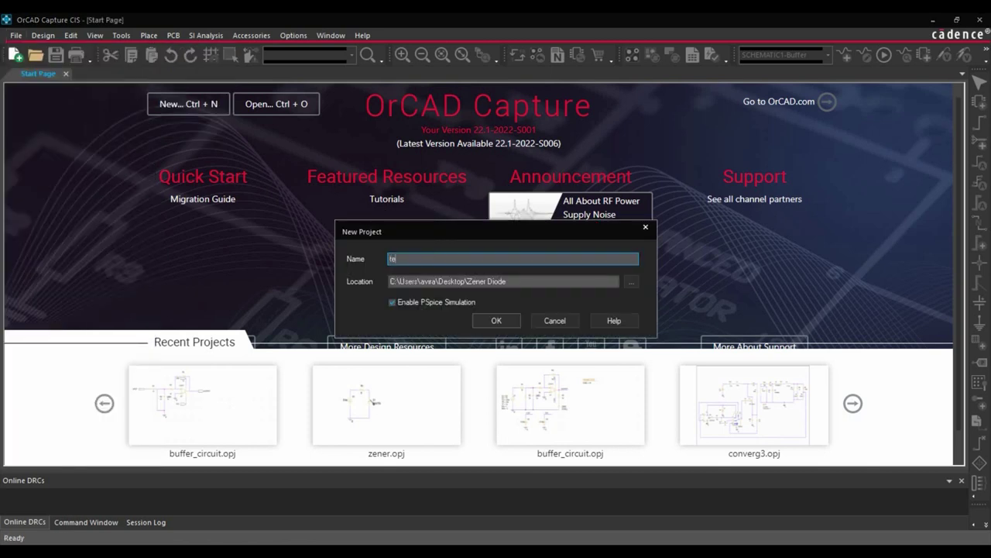
pyautogui.write('temp_analysis')
pyautogui.click(631, 281)
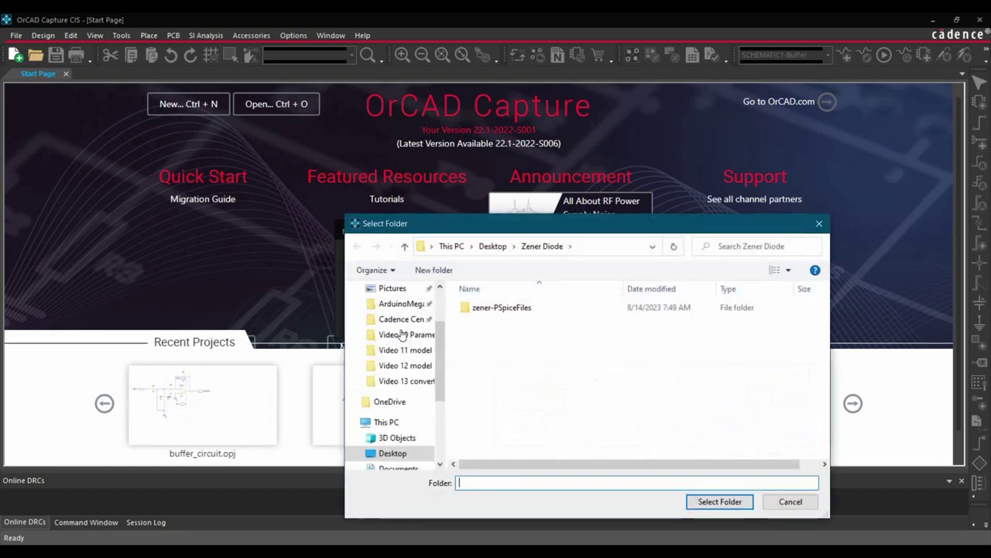
pyautogui.scroll(3, 389, 312)
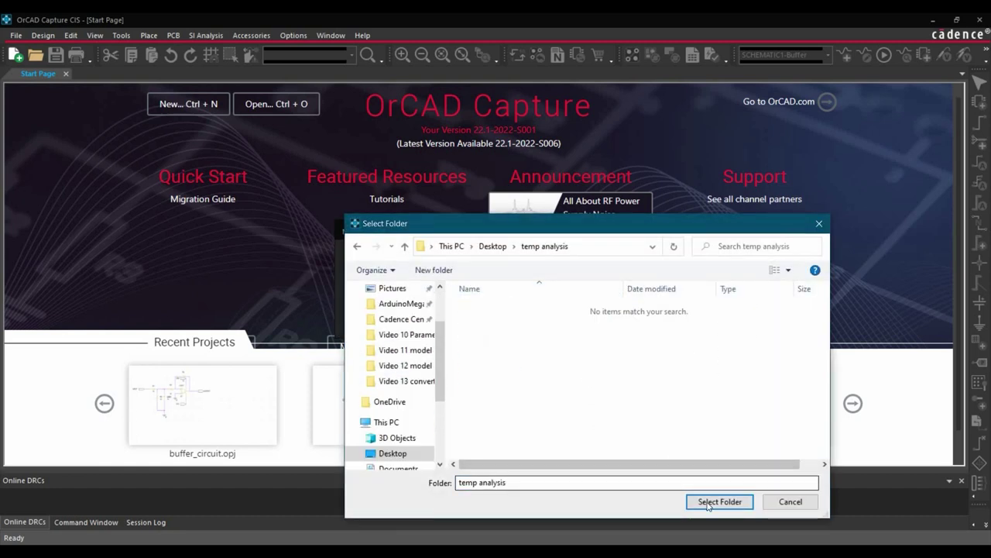
pyautogui.click(714, 501)
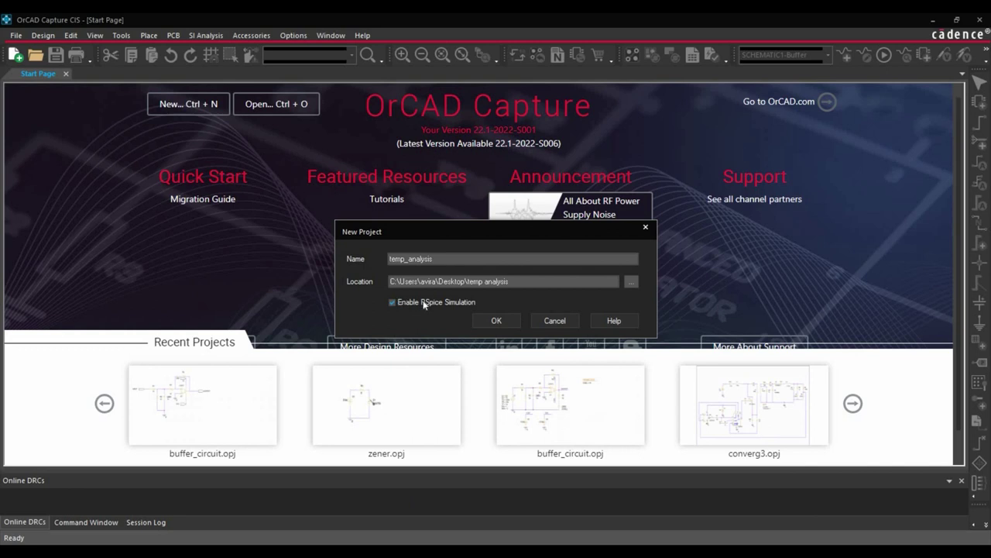
# Confirm the new project and pick 'Create a blank project' for the PSpice project
pyautogui.click(496, 321)
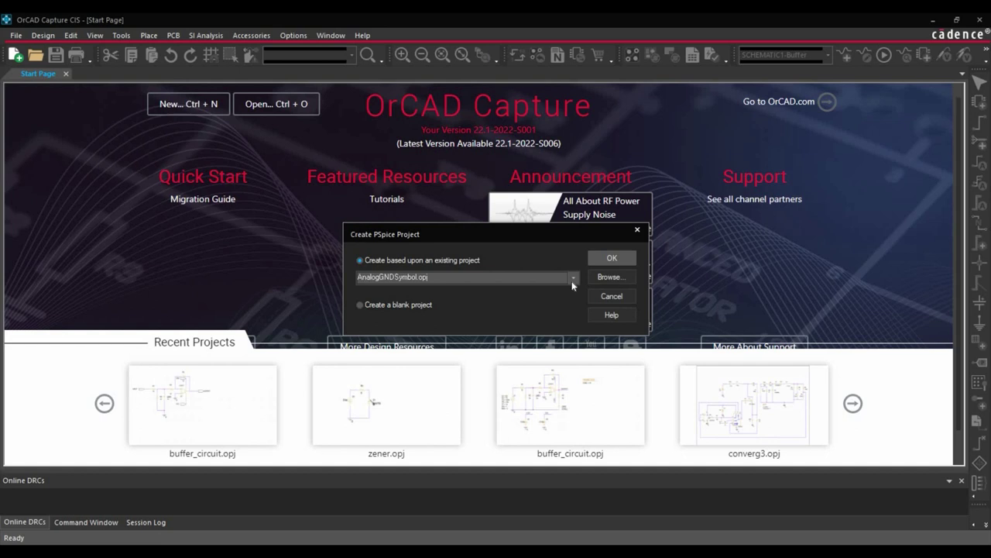
pyautogui.click(379, 305)
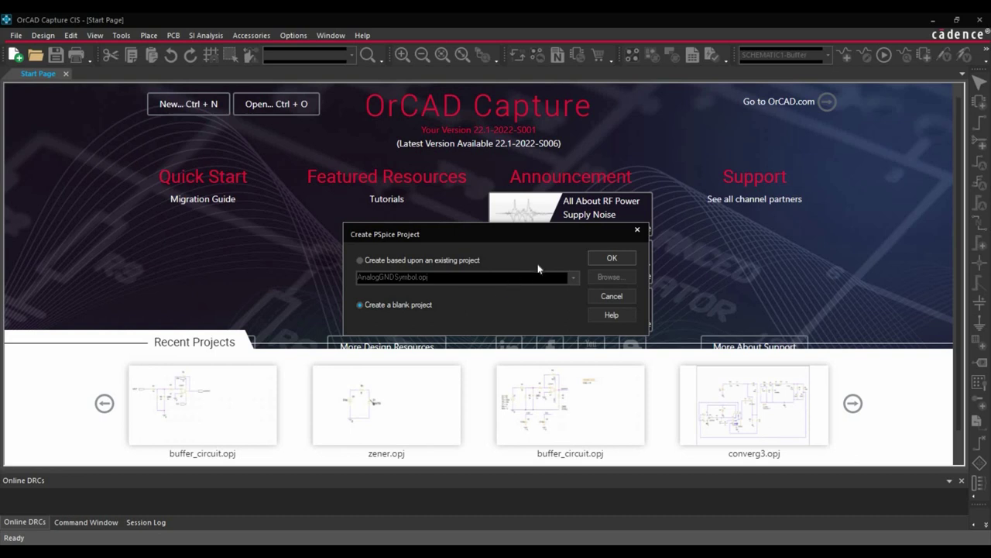
# Create the blank project and search the Unified CIS parts library for 'resistor'
pyautogui.click(612, 262)
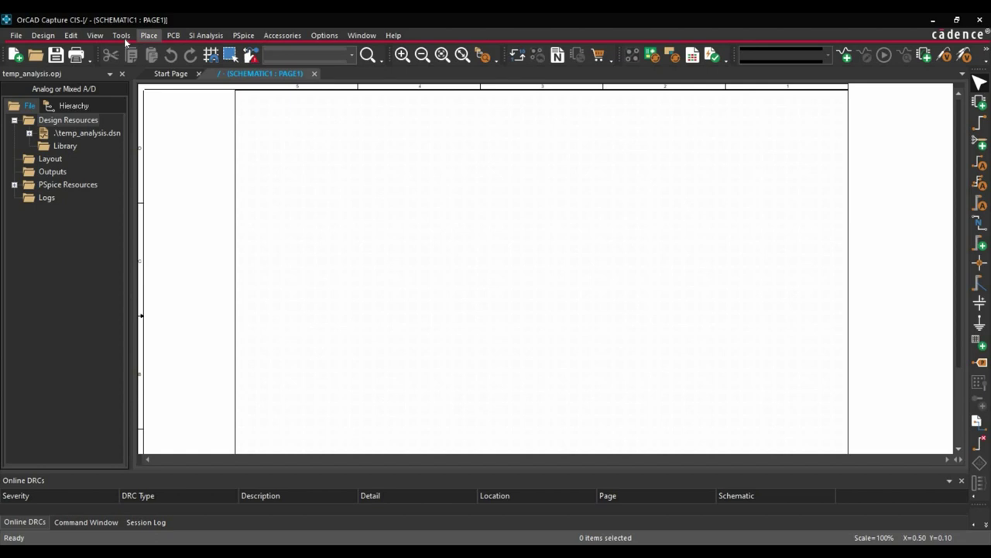
pyautogui.click(148, 35)
pyautogui.click(362, 199)
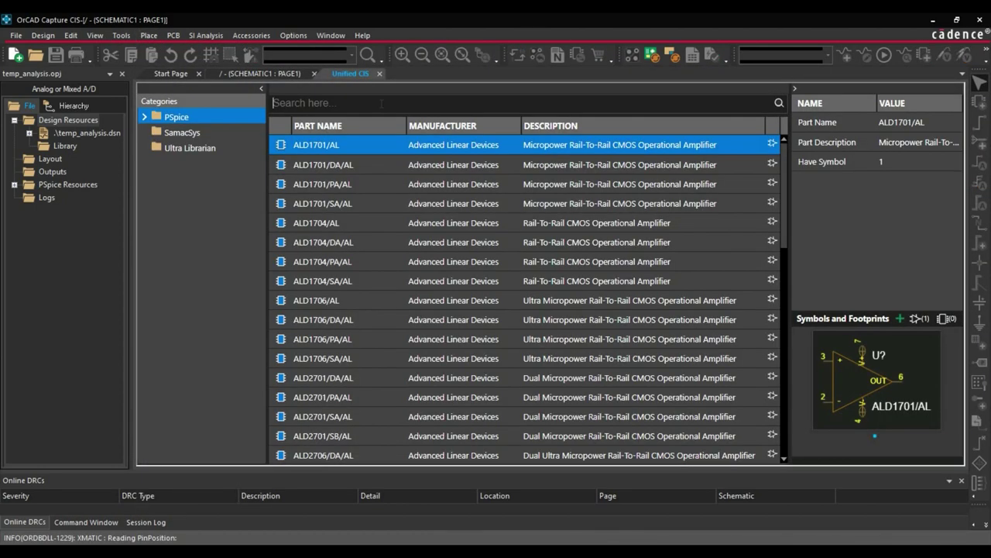
pyautogui.click(382, 103)
pyautogui.write('resistor')
pyautogui.press('Return')
# Place the General Purpose Resistor R on the schematic, then clear the resistor search
pyautogui.scroll(-3, 392, 358)
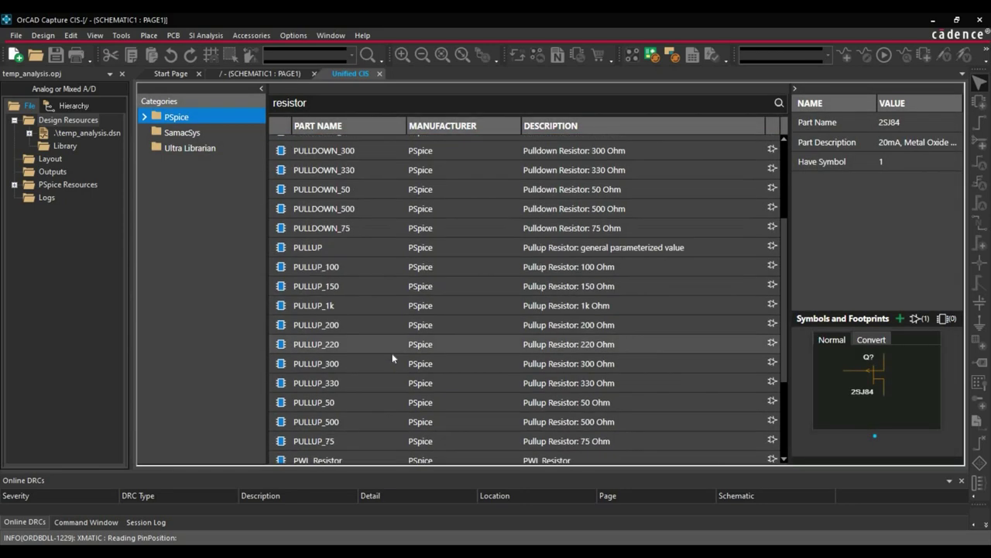
pyautogui.scroll(-2, 392, 353)
pyautogui.click(382, 391)
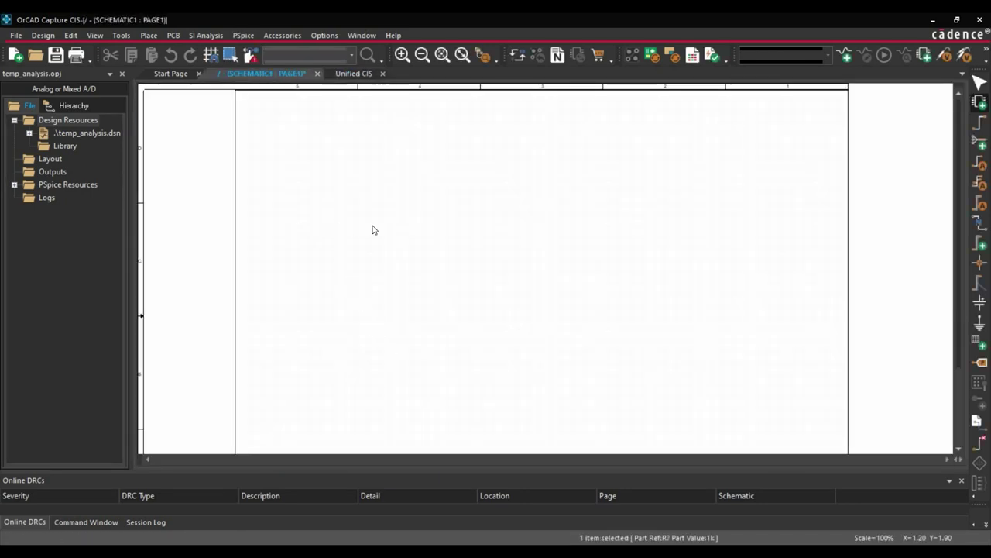
pyautogui.rightClick(378, 227)
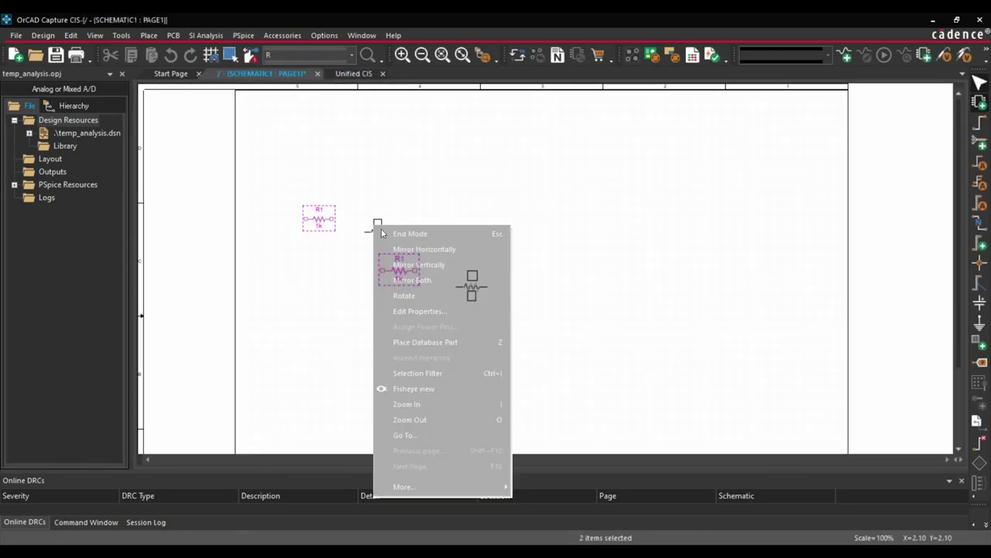
pyautogui.click(382, 233)
pyautogui.click(354, 74)
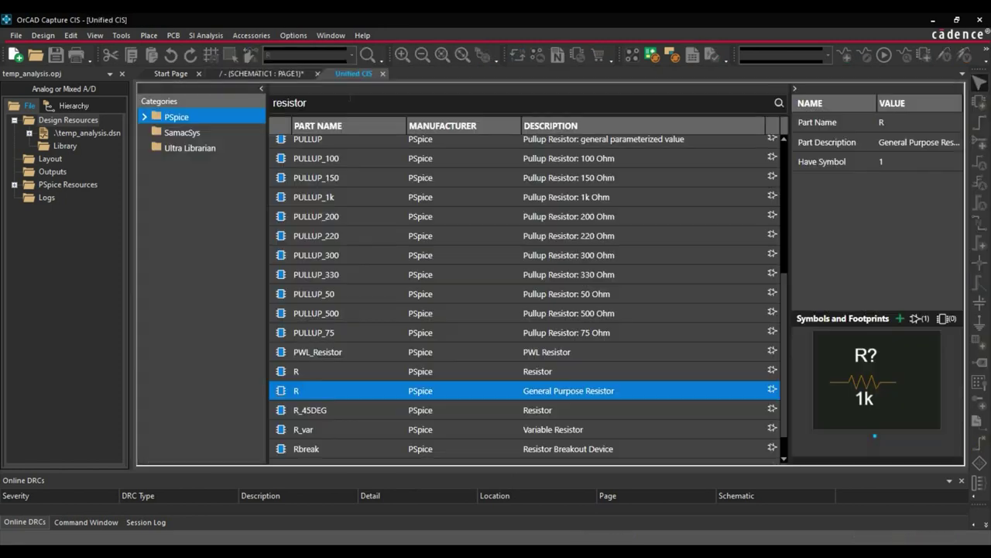
pyautogui.doubleClick(290, 103)
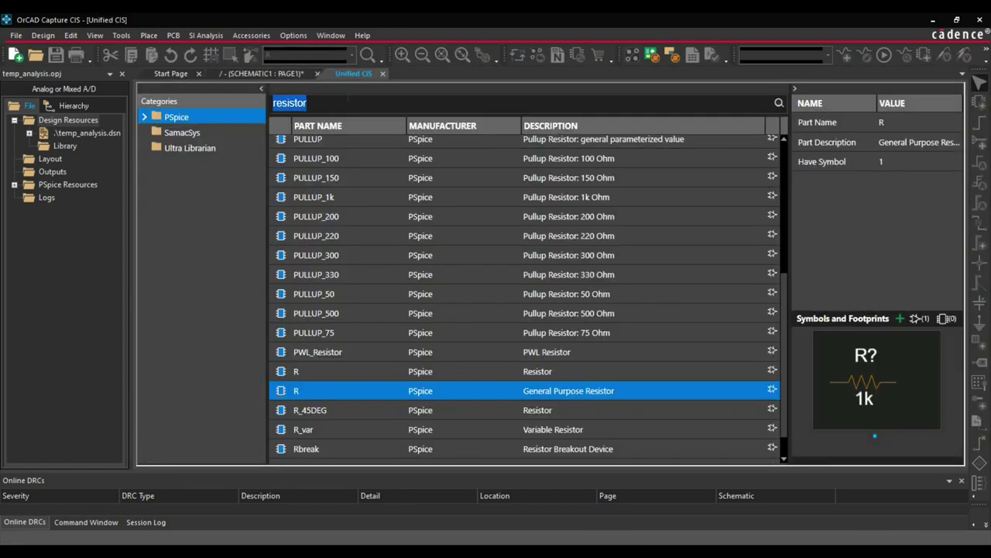
pyautogui.press('BackSpace')
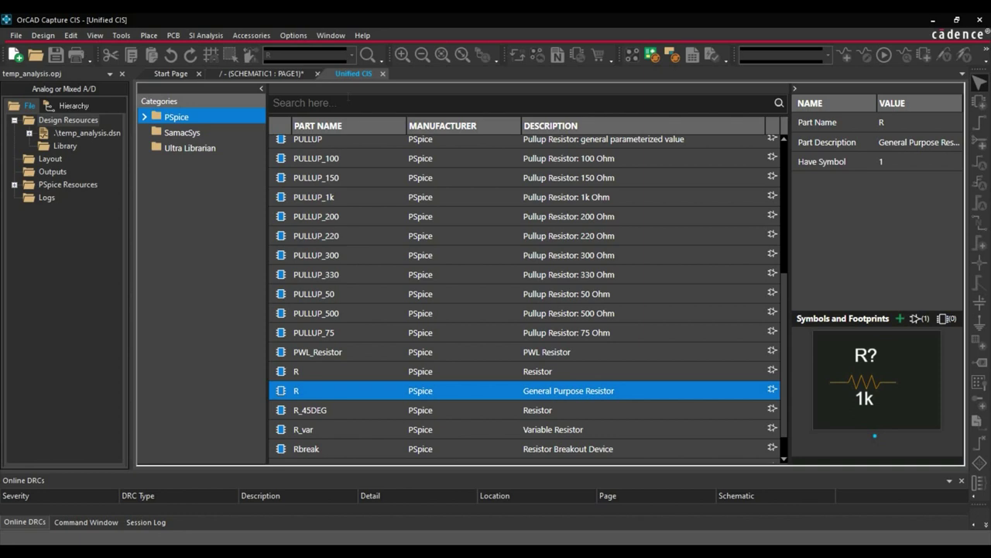
# Place a POT potentiometer on the schematic and clear the search
pyautogui.write('pot')
pyautogui.press('Return')
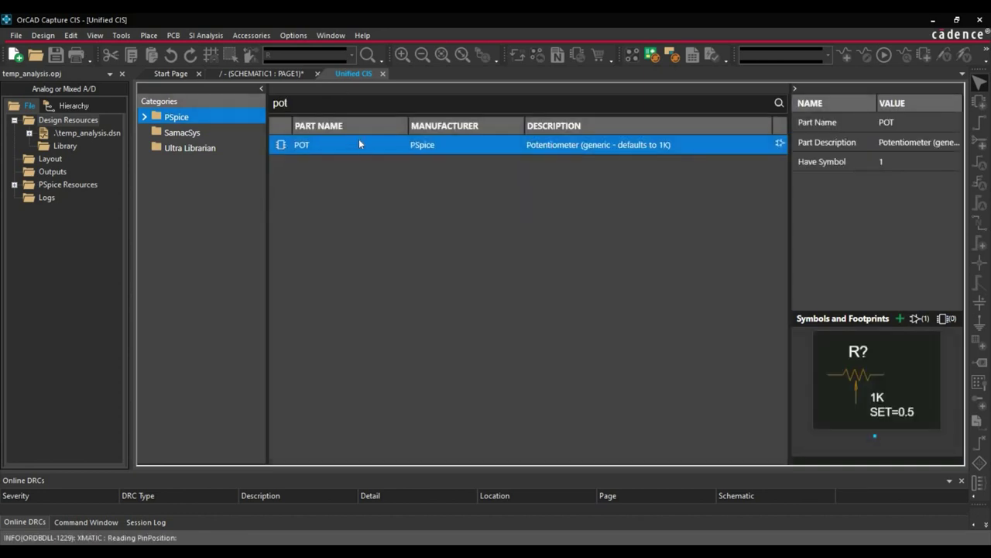
pyautogui.rightClick(359, 143)
pyautogui.click(372, 152)
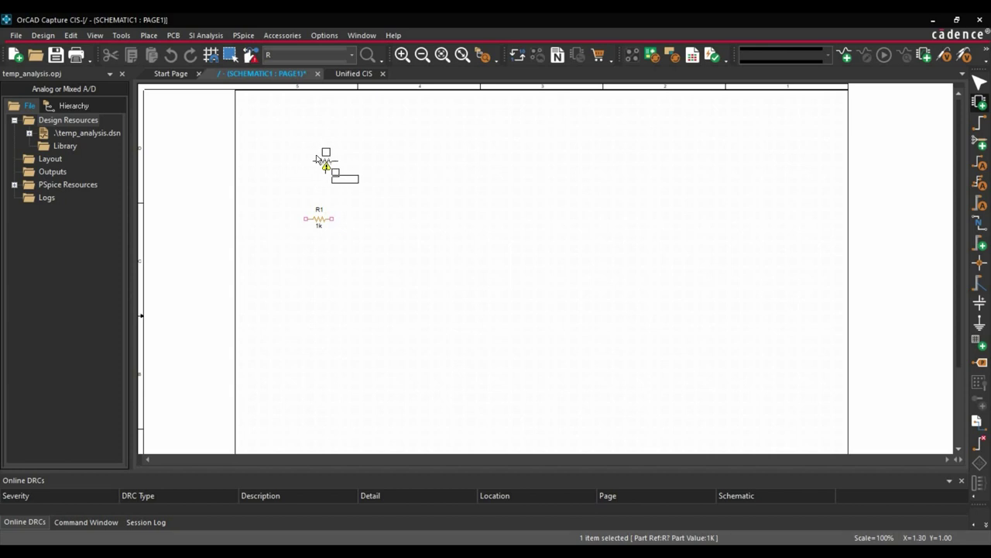
pyautogui.press('Escape')
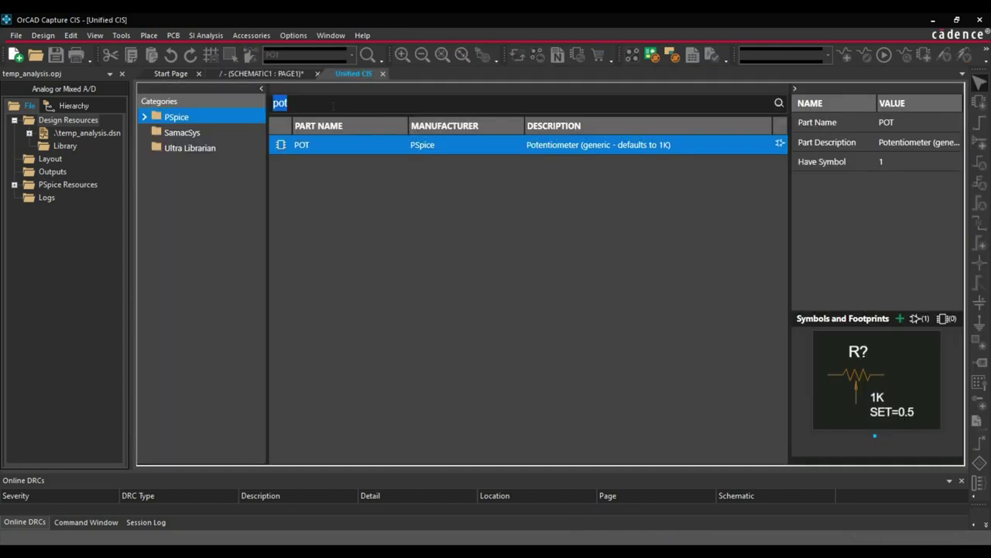
pyautogui.press('BackSpace')
# Place a D1N4148 diode on the schematic and clear the search
pyautogui.write('D1N4148')
pyautogui.press('Return')
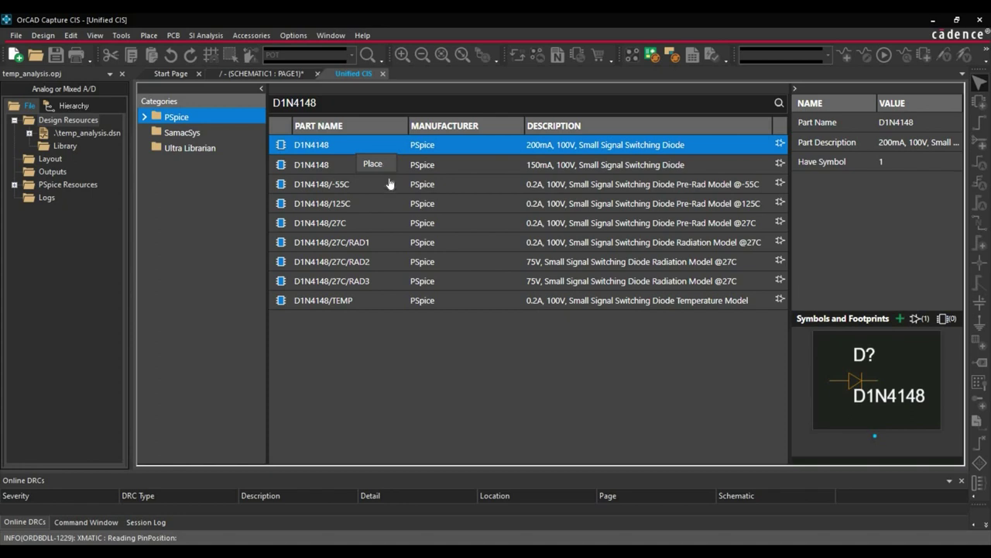
pyautogui.click(378, 165)
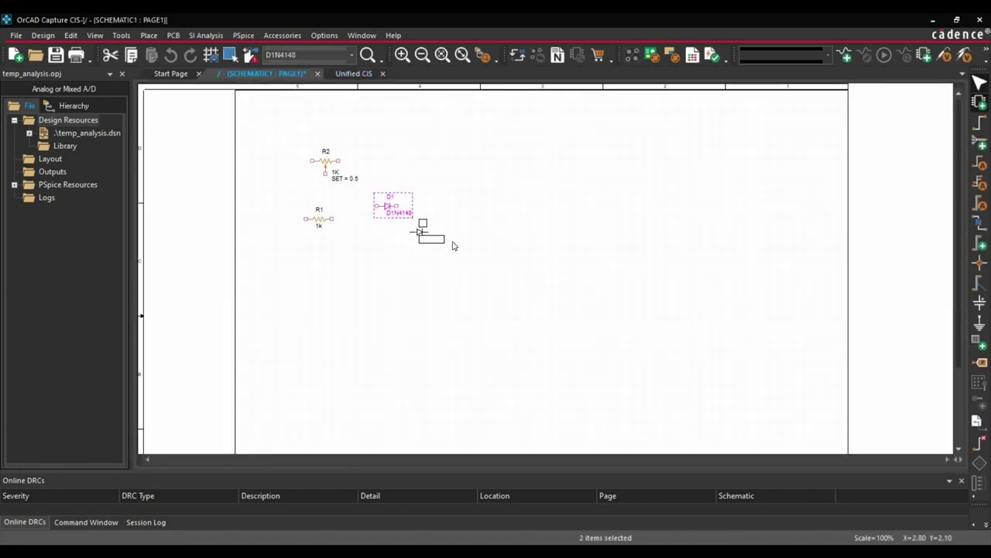
pyautogui.rightClick(416, 225)
pyautogui.click(449, 232)
pyautogui.press('BackSpace')
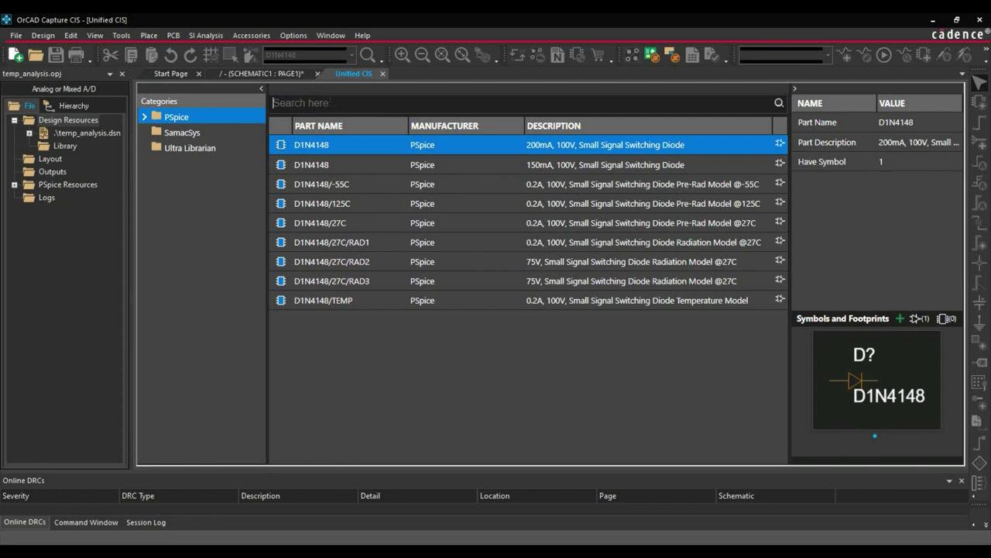
# Place the D1N821 Zener diode just below D1
pyautogui.write('D1N')
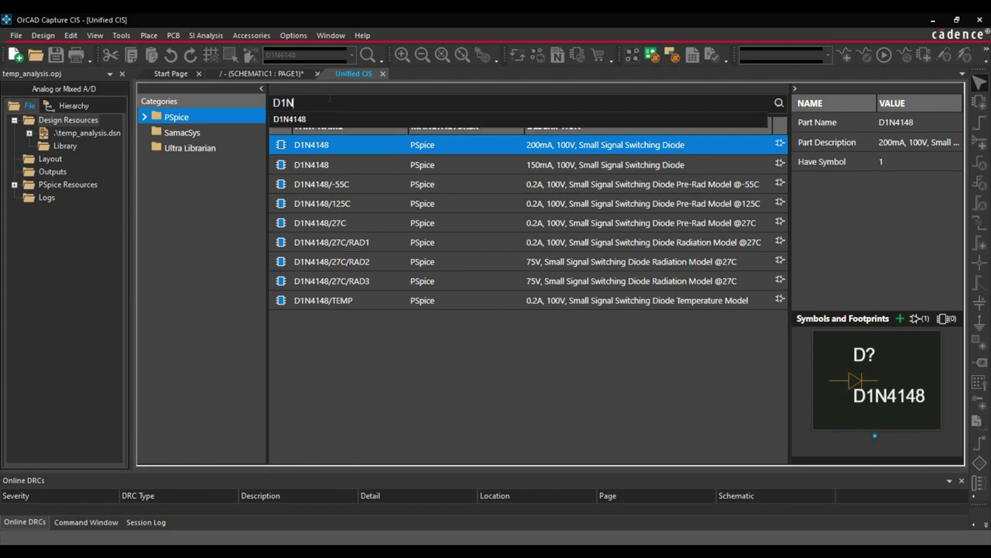
pyautogui.write('821')
pyautogui.press('Return')
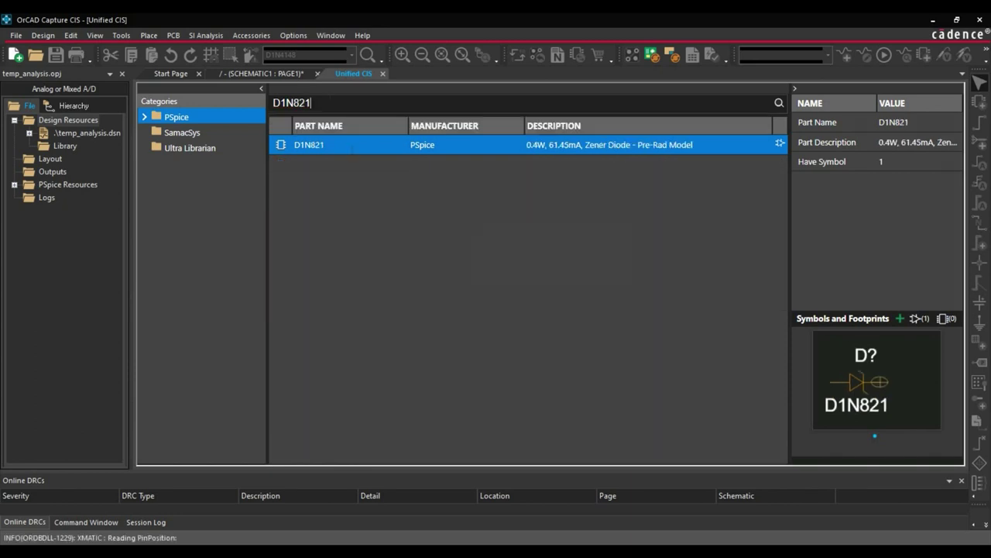
pyautogui.rightClick(365, 152)
pyautogui.click(382, 162)
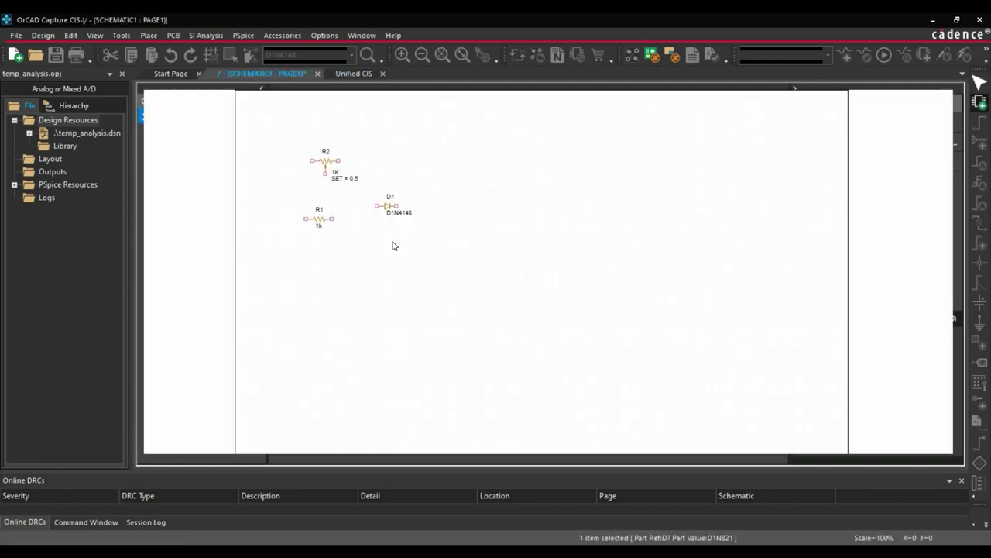
pyautogui.click(403, 233)
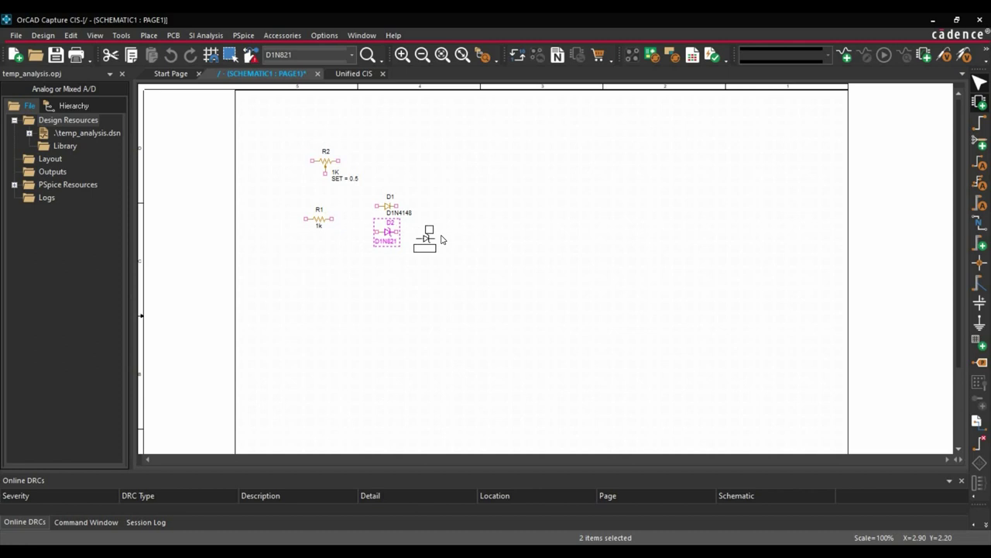
pyautogui.rightClick(422, 226)
pyautogui.click(449, 232)
pyautogui.click(352, 73)
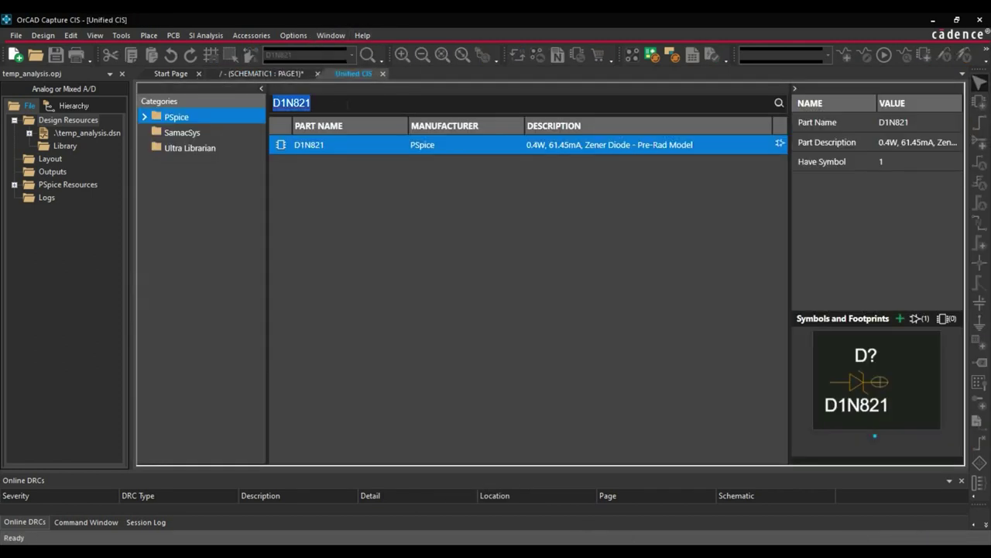
# Place one AD741 op-amp on the schematic
pyautogui.write('AD')
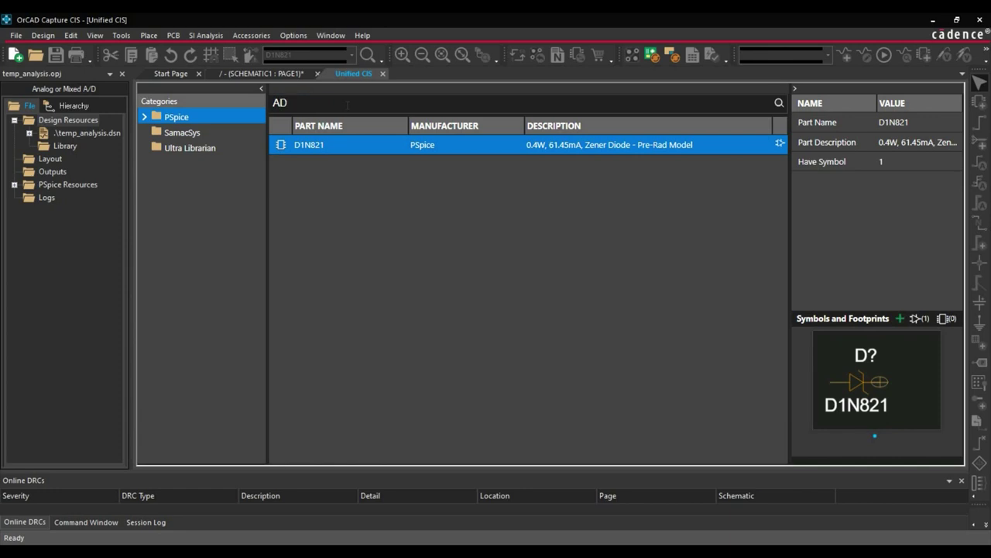
pyautogui.write('741')
pyautogui.press('Return')
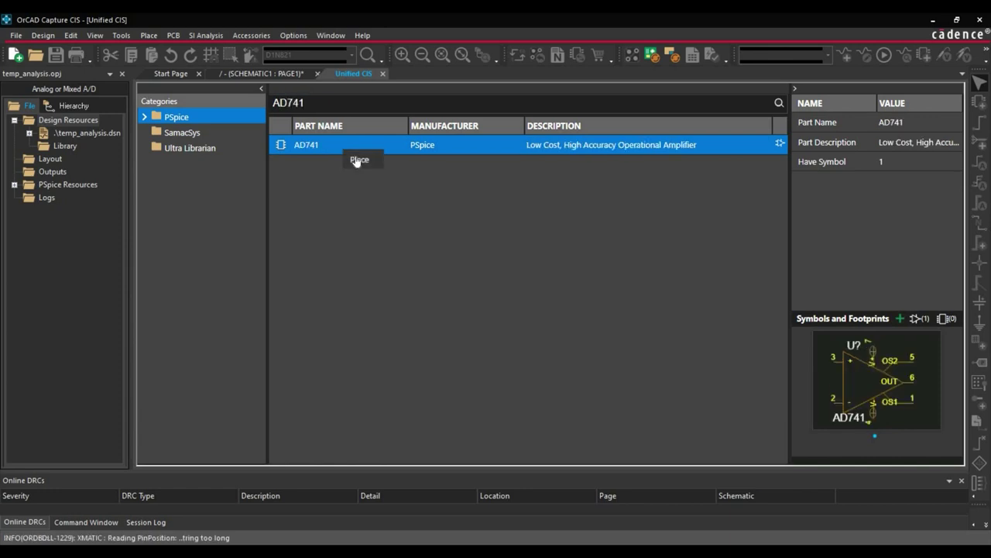
pyautogui.doubleClick(354, 145)
pyautogui.click(464, 206)
pyautogui.rightClick(448, 233)
pyautogui.click(469, 240)
pyautogui.click(434, 298)
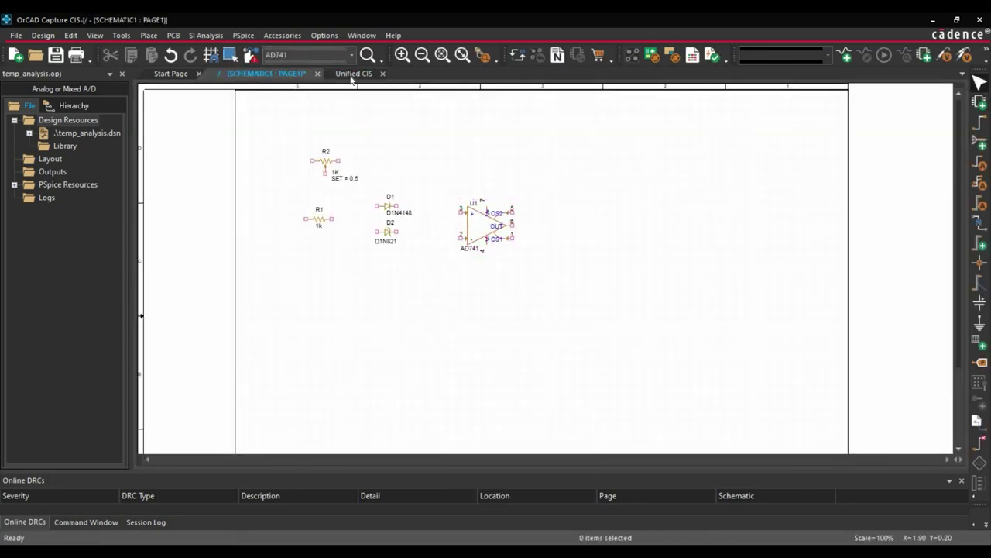
pyautogui.click(353, 75)
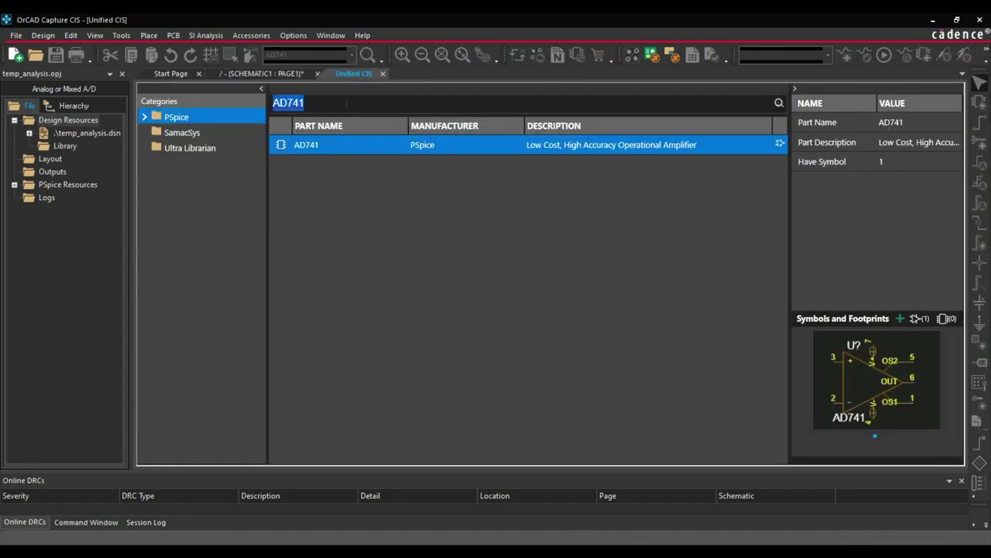
# Search for the VDC source and pick it for placement
pyautogui.write('VDC')
pyautogui.press('Return')
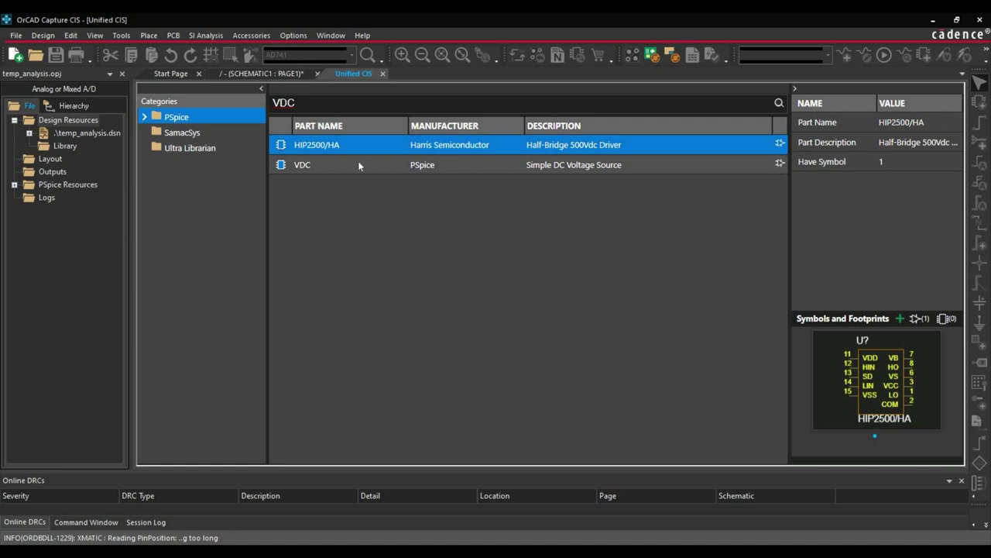
pyautogui.doubleClick(358, 165)
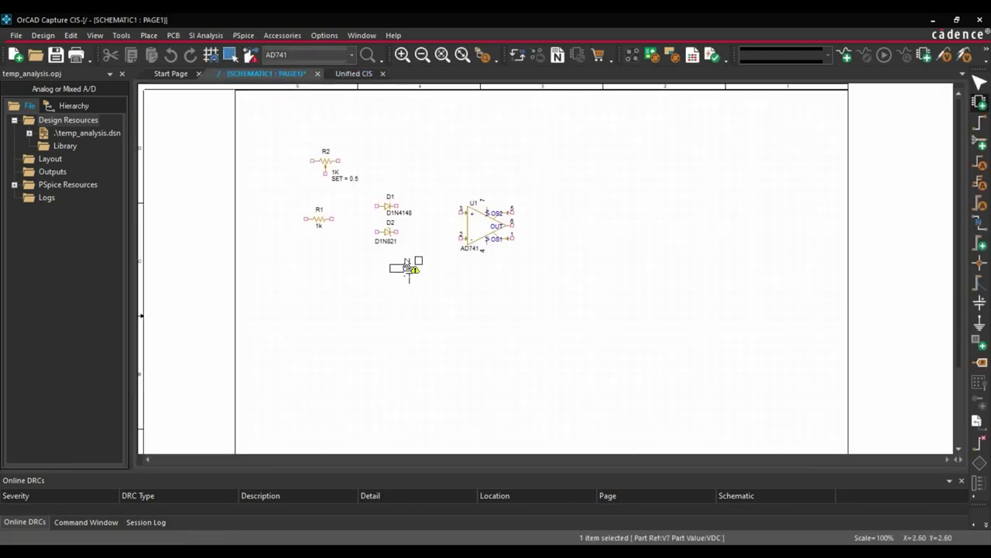
# Drop the VDC source below the diodes, then start a new simulation profile
pyautogui.click(409, 267)
pyautogui.press('Escape')
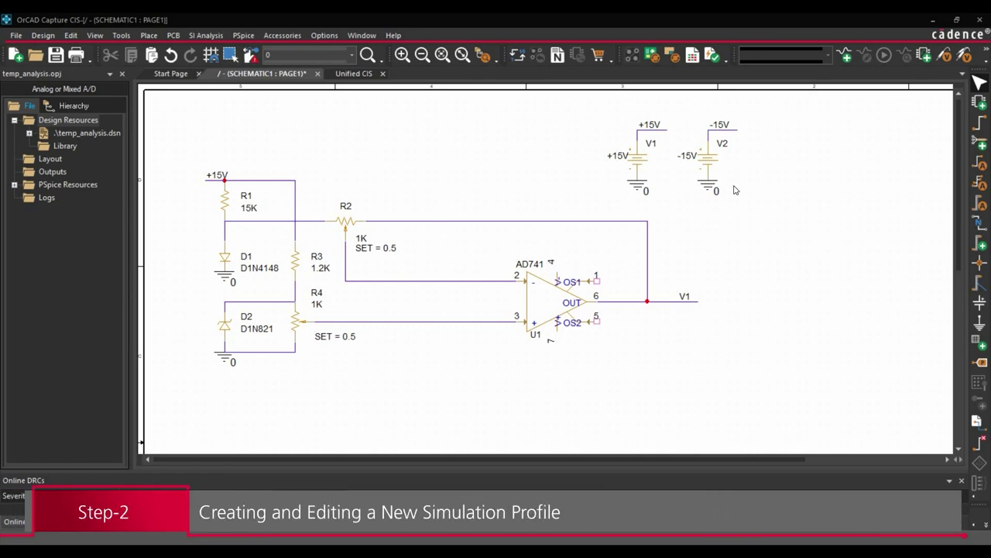
pyautogui.click(844, 58)
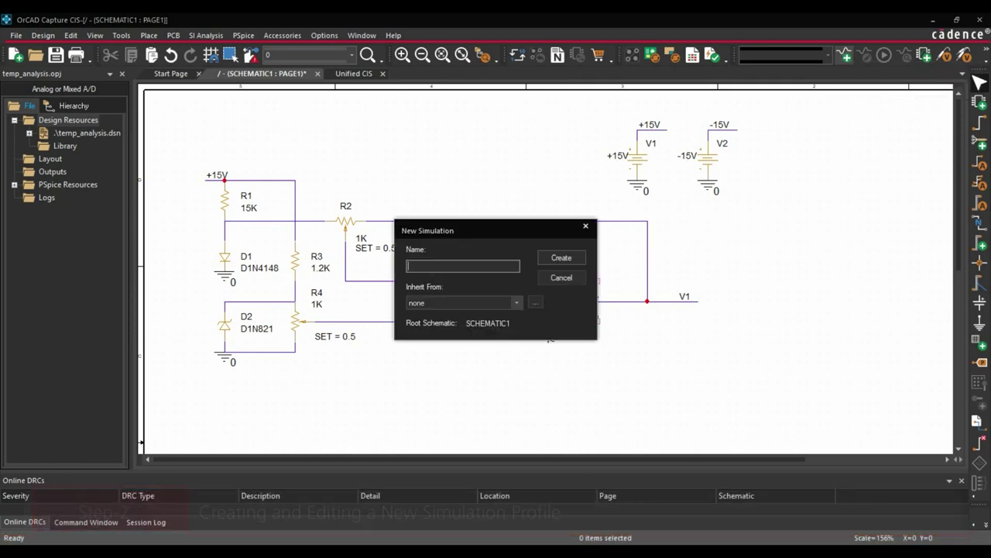
# Create a simulation profile named temp_analysis
pyautogui.write('temp_analysis')
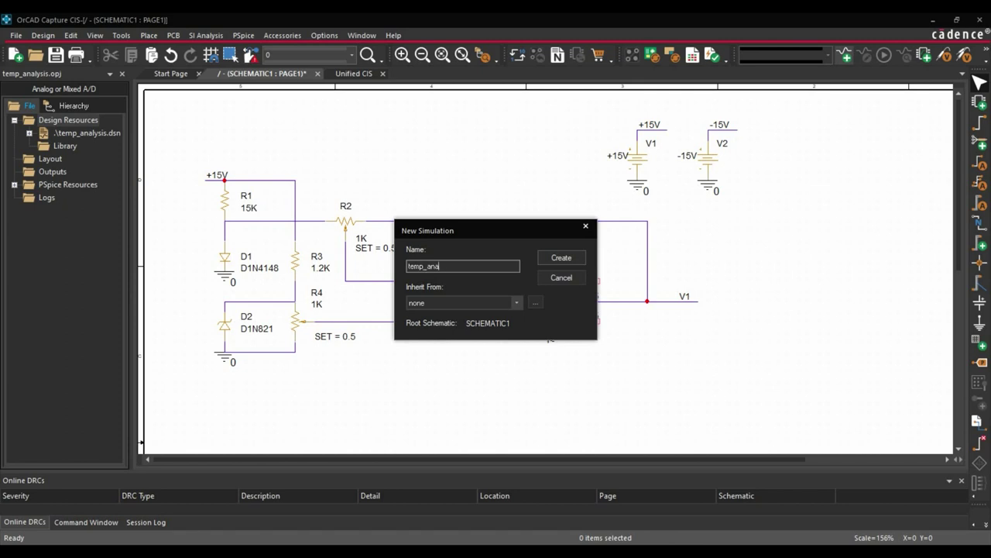
pyautogui.click(553, 259)
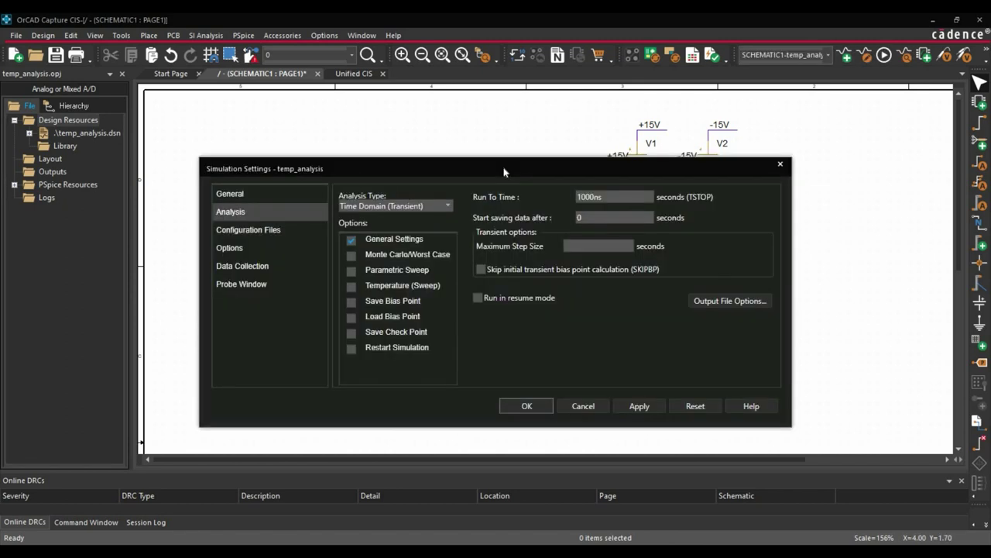
pyautogui.moveTo(503, 171); pyautogui.dragTo(480, 153)
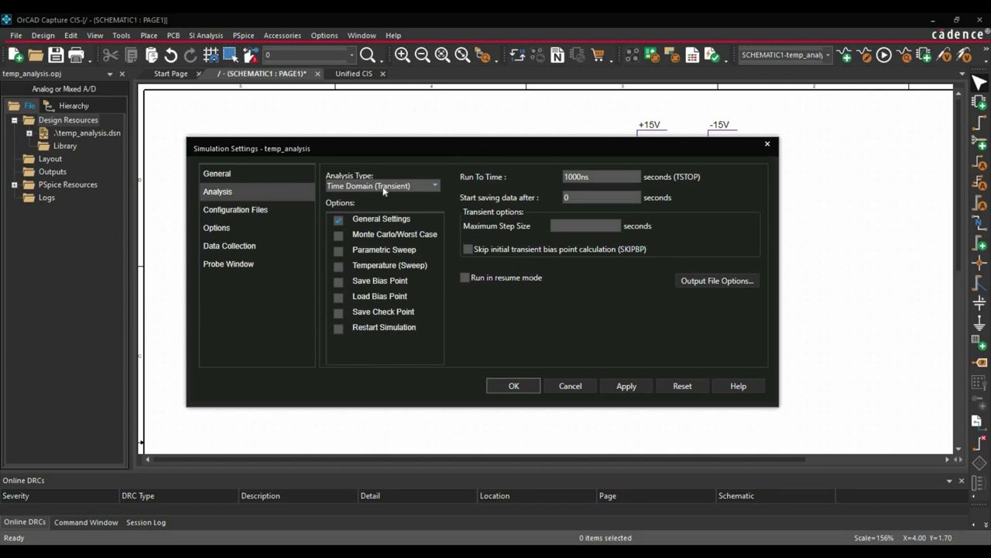
# Set a linear DC Sweep of temperature from 0 to 100 in steps of 1
pyautogui.click(434, 186)
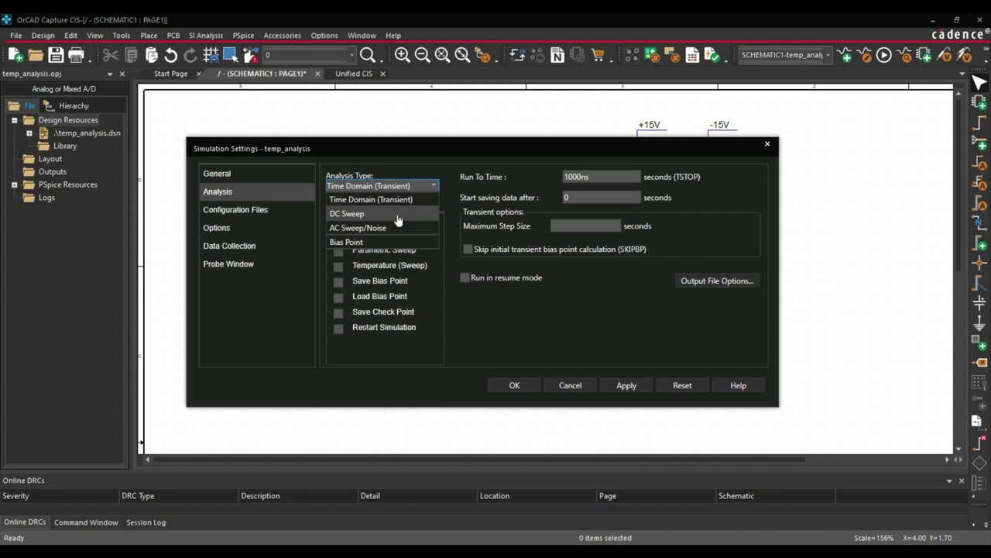
pyautogui.click(397, 214)
pyautogui.click(506, 254)
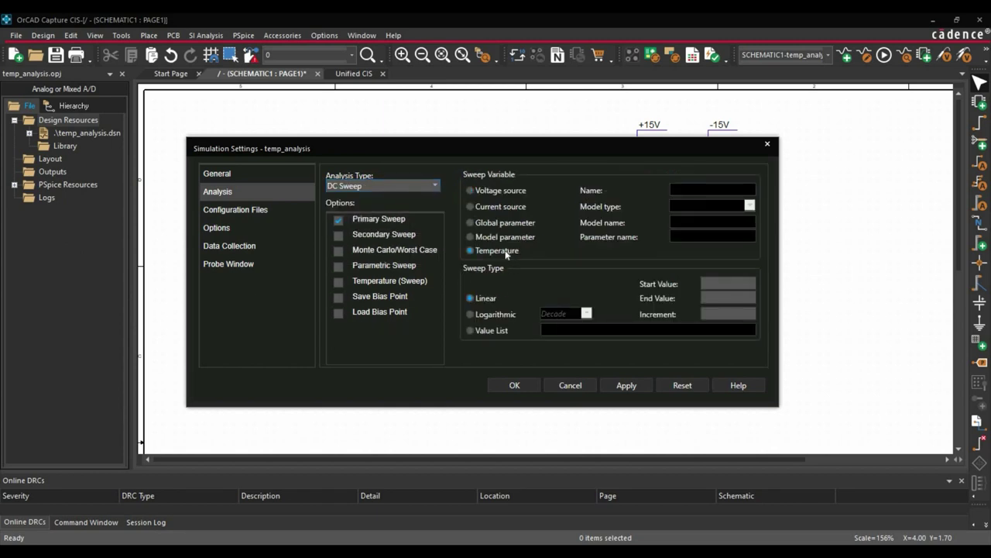
pyautogui.click(718, 294)
pyautogui.write('100')
pyautogui.click(718, 311)
pyautogui.write('1')
pyautogui.click(521, 280)
pyautogui.click(626, 386)
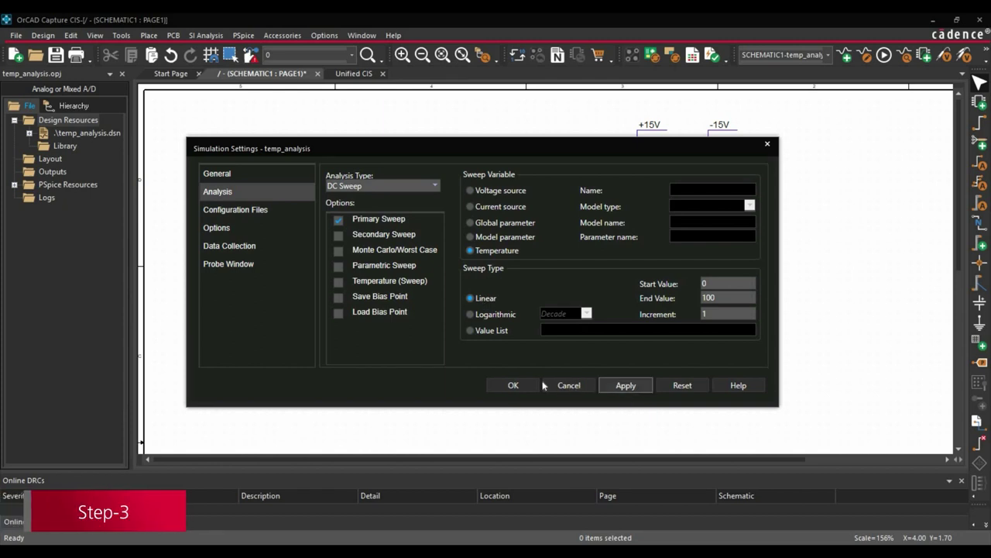
pyautogui.click(538, 385)
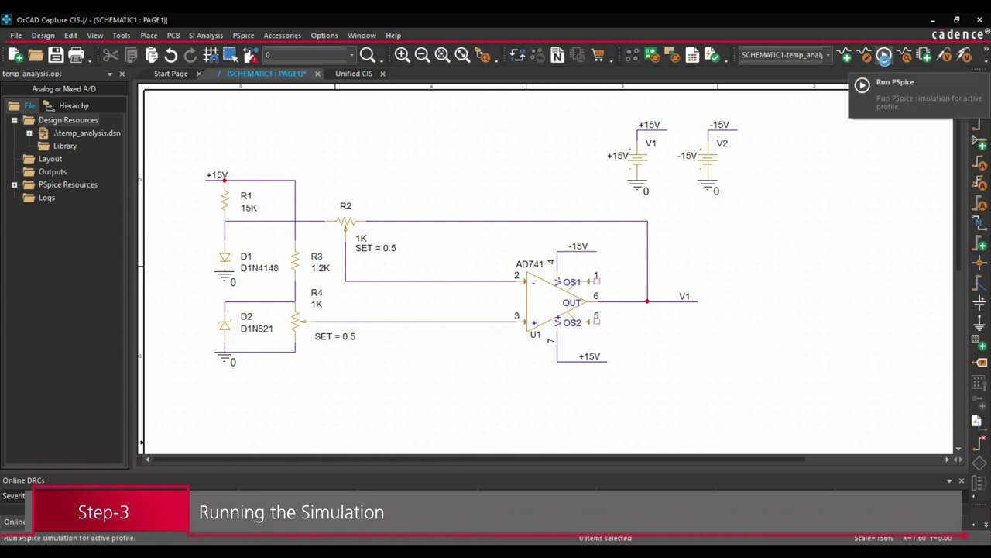
# Run the PSpice simulation and maximize the PSpice A/D window
pyautogui.click(887, 57)
pyautogui.click(666, 133)
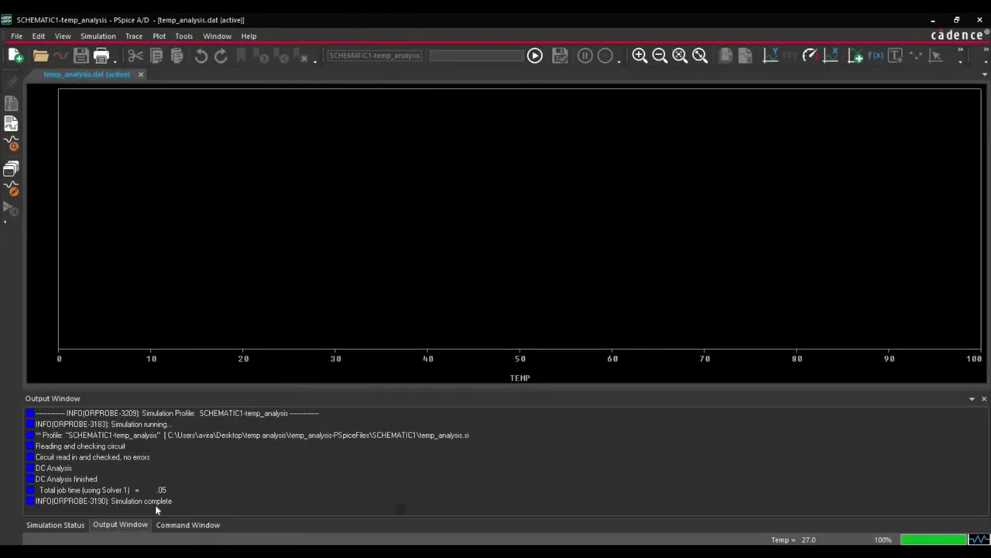
# Add a V(V1) trace to the temperature plot
pyautogui.click(855, 57)
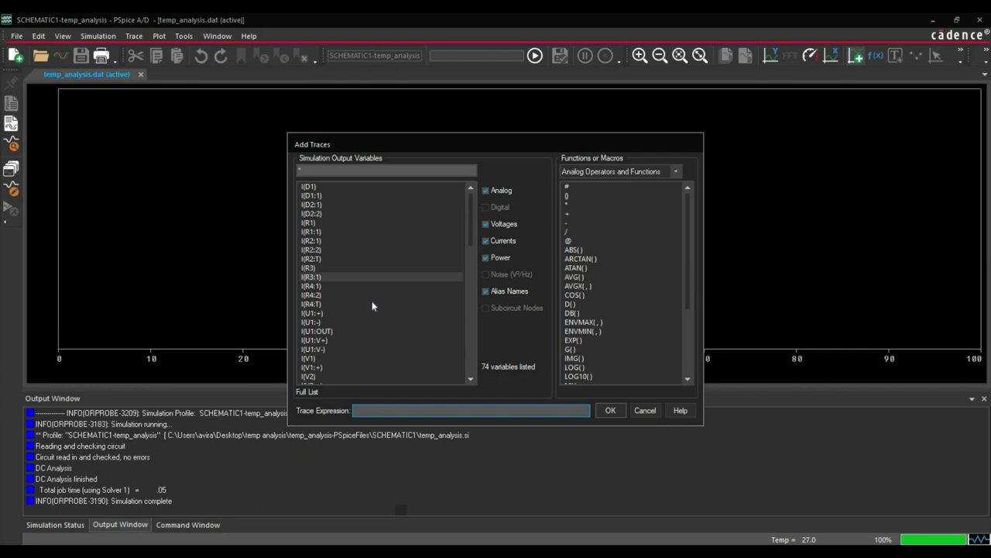
pyautogui.scroll(-10, 373, 302)
pyautogui.click(346, 258)
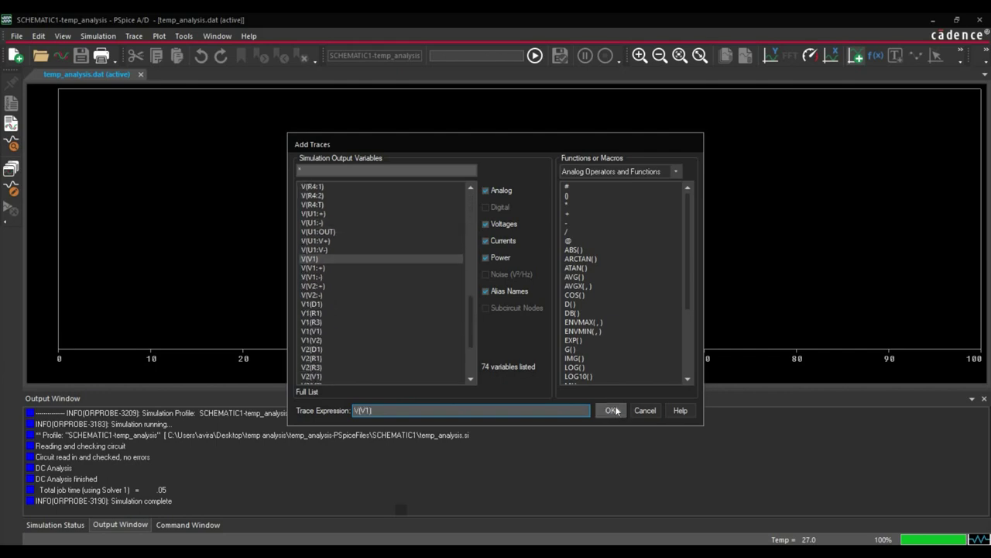
pyautogui.click(612, 411)
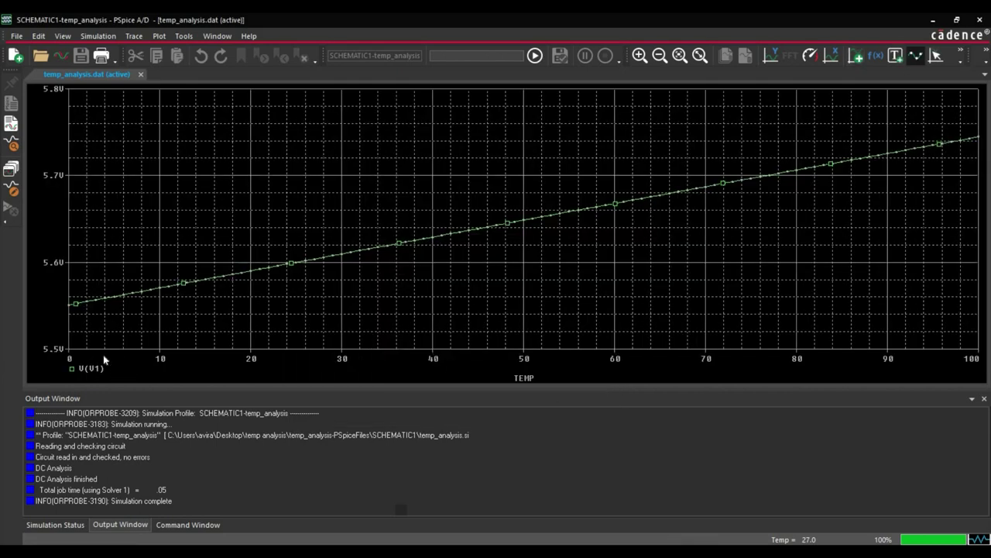